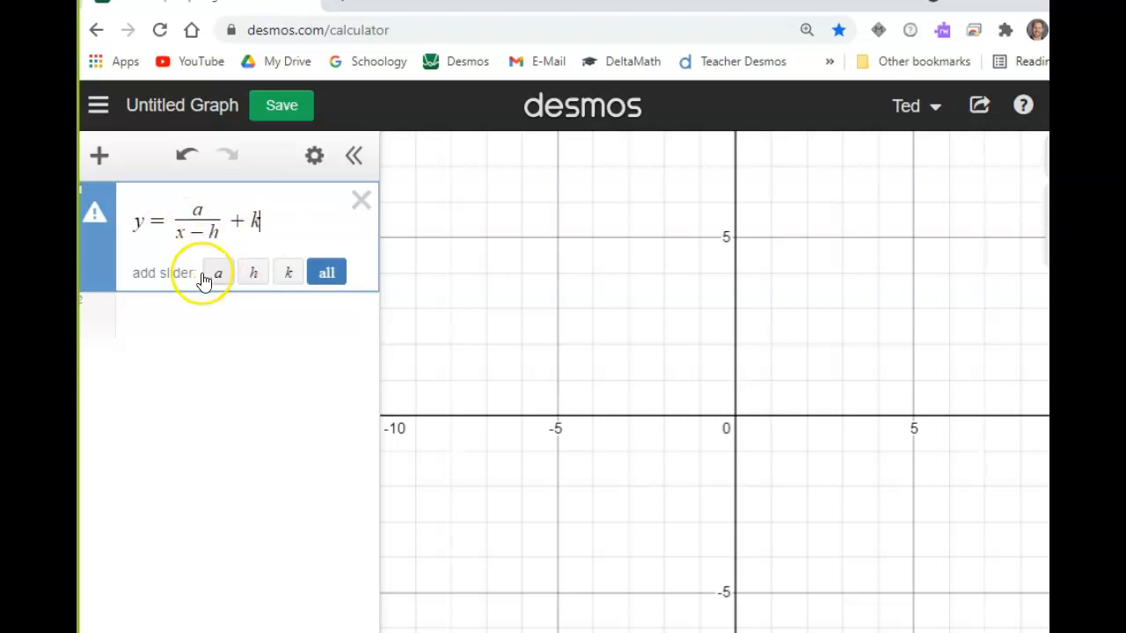
- Add sliders for all parameters a, h and k, and set both h and k to 0
left_click(318, 276)
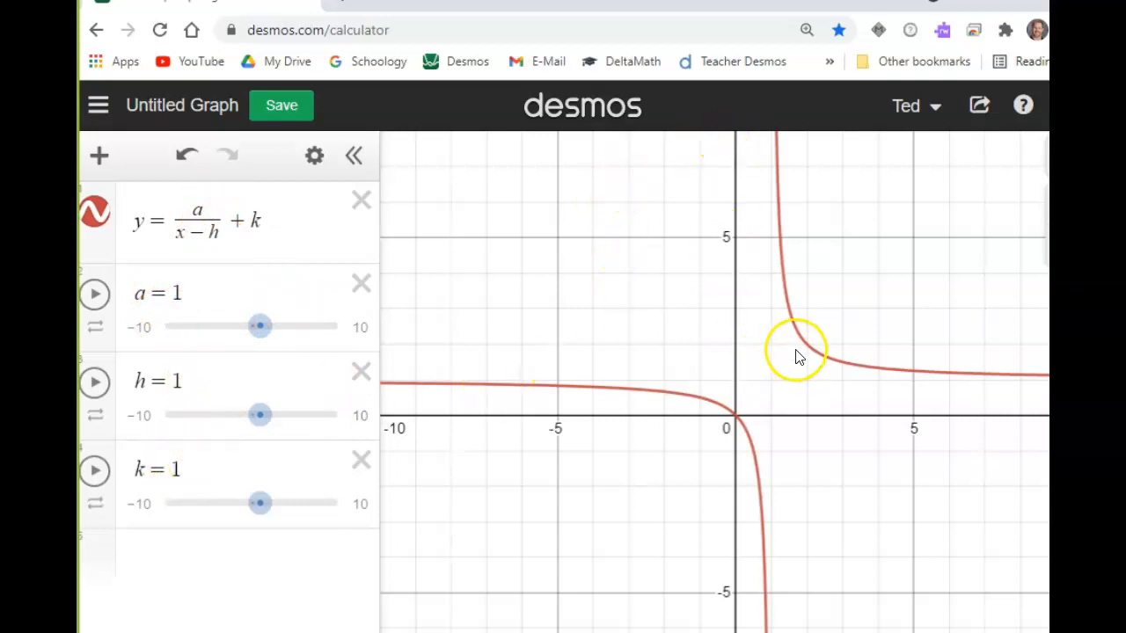
left_click_drag(255, 423, 247, 422)
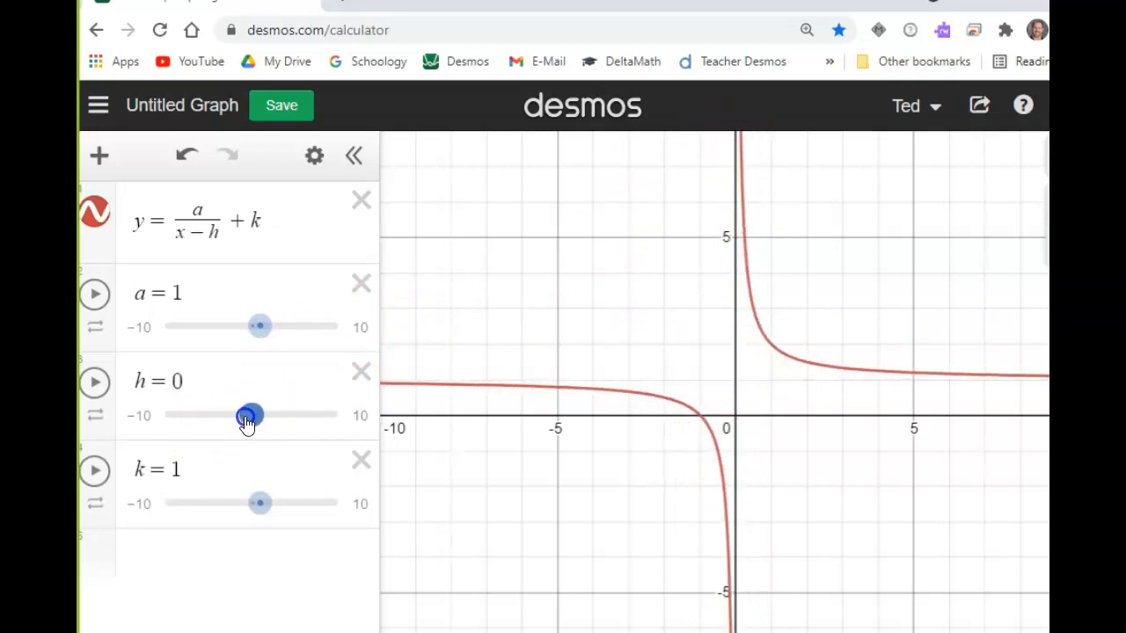
left_click_drag(254, 508, 250, 507)
right_click(250, 507)
key("Escape")
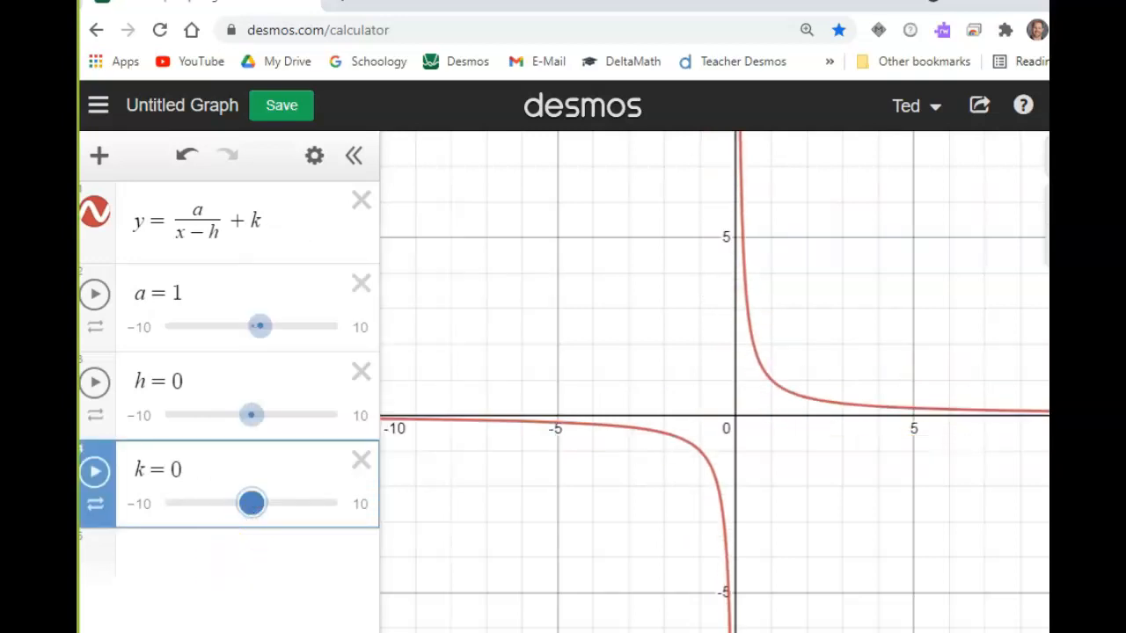
left_click_drag(234, 502, 252, 507)
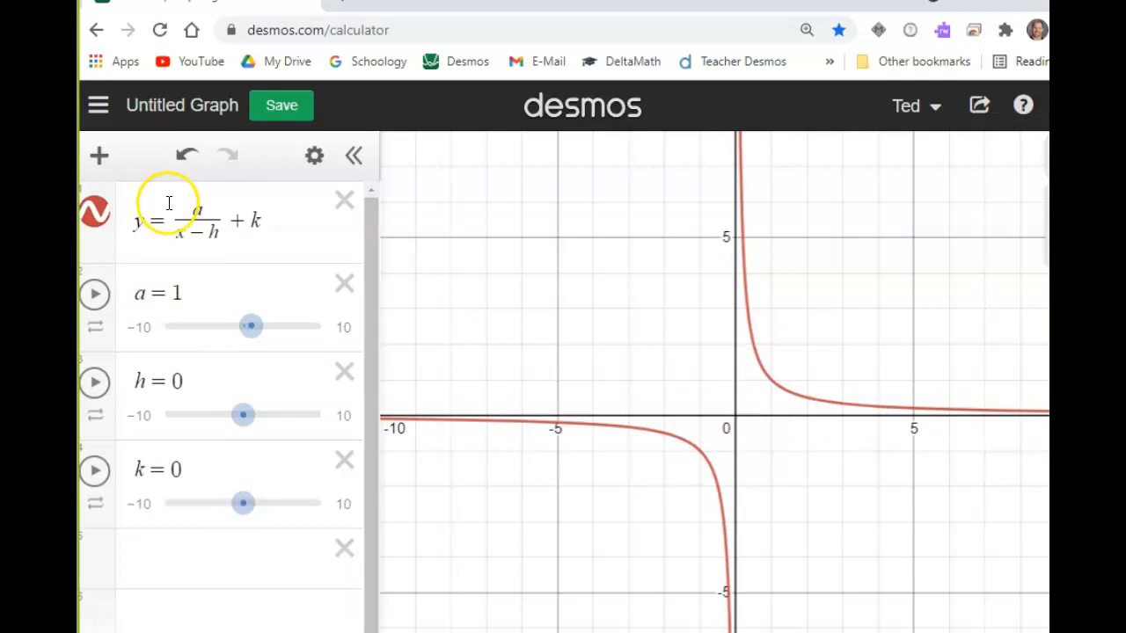
mouse_move(238, 334)
left_mouse_down()
mouse_move(226, 337)
mouse_move(246, 337)
mouse_move(236, 335)
left_mouse_up()
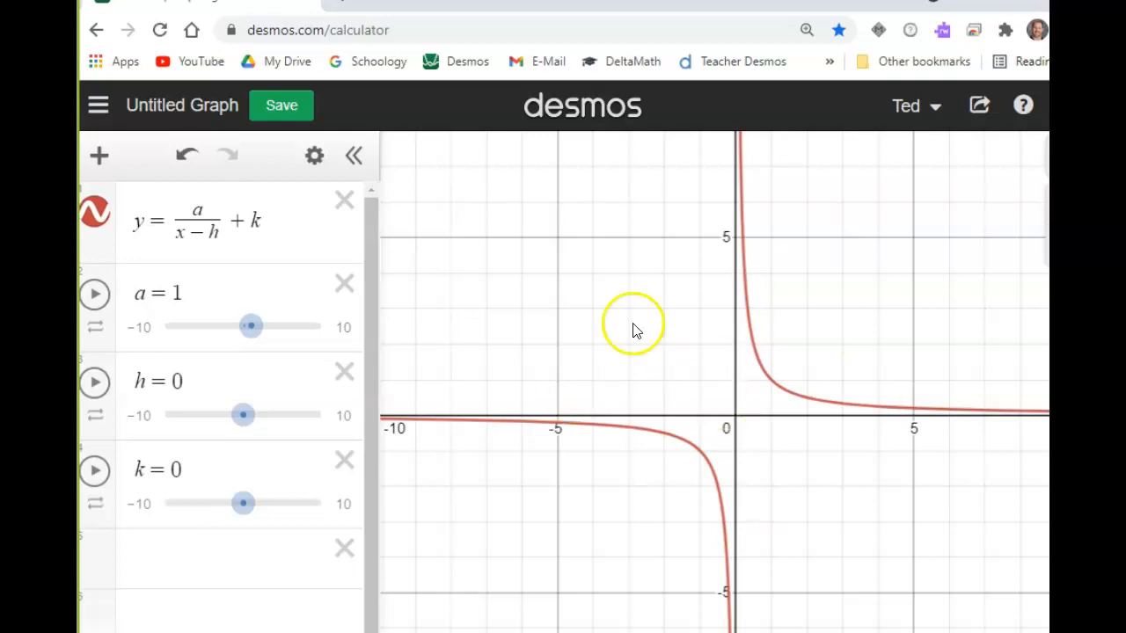
- Enter the lines y = h and x = k as two new expressions below the sliders
left_click(244, 554)
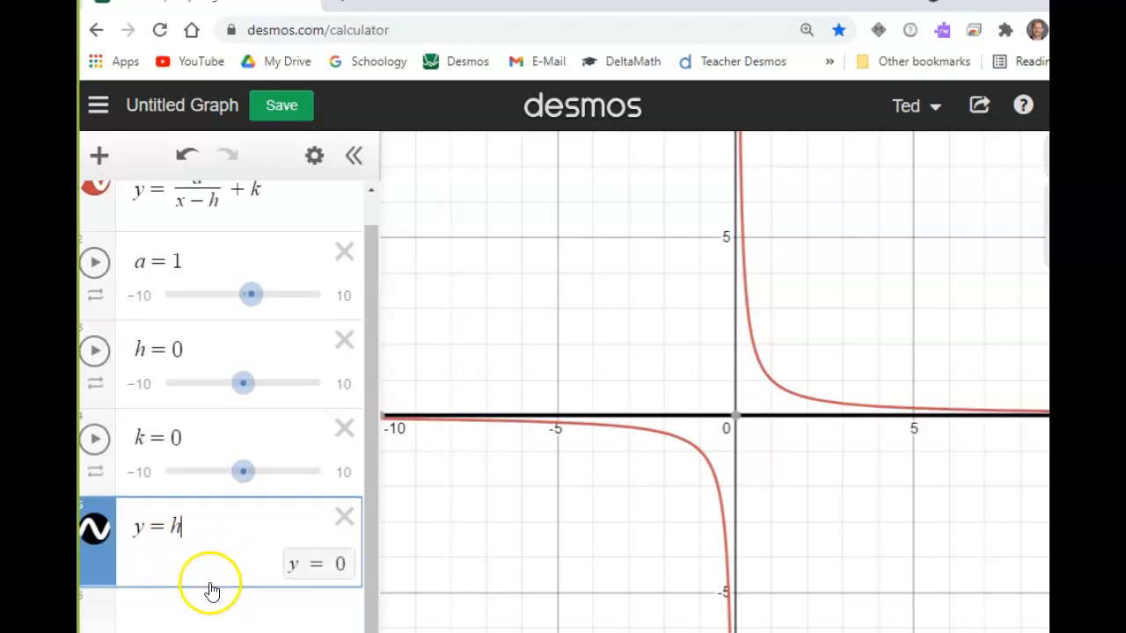
left_click(203, 614)
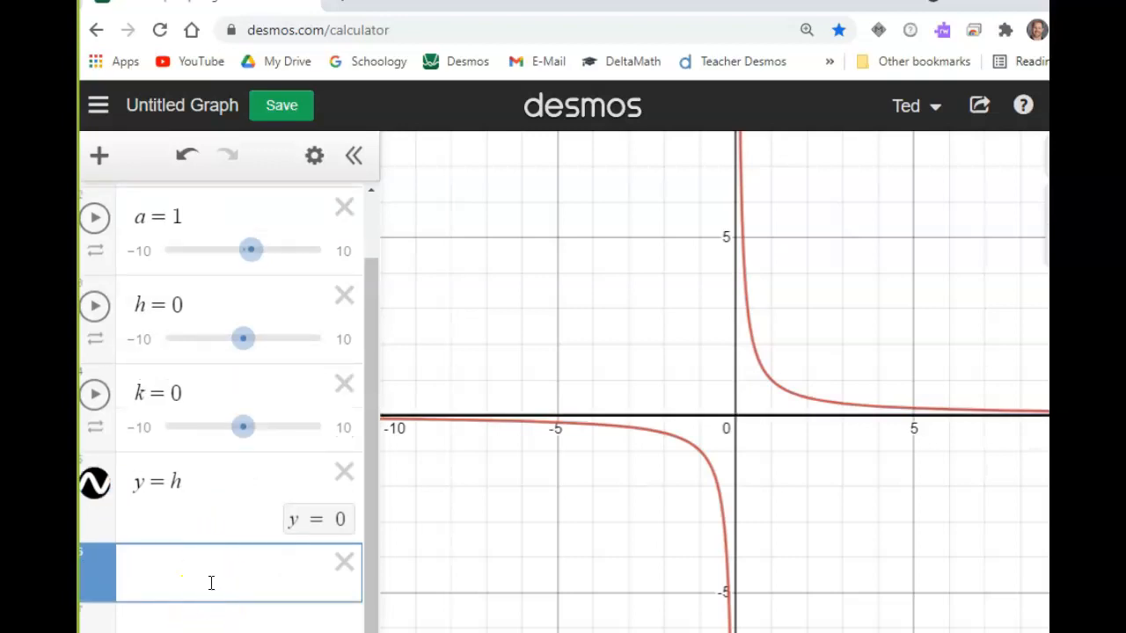
type("x=k")
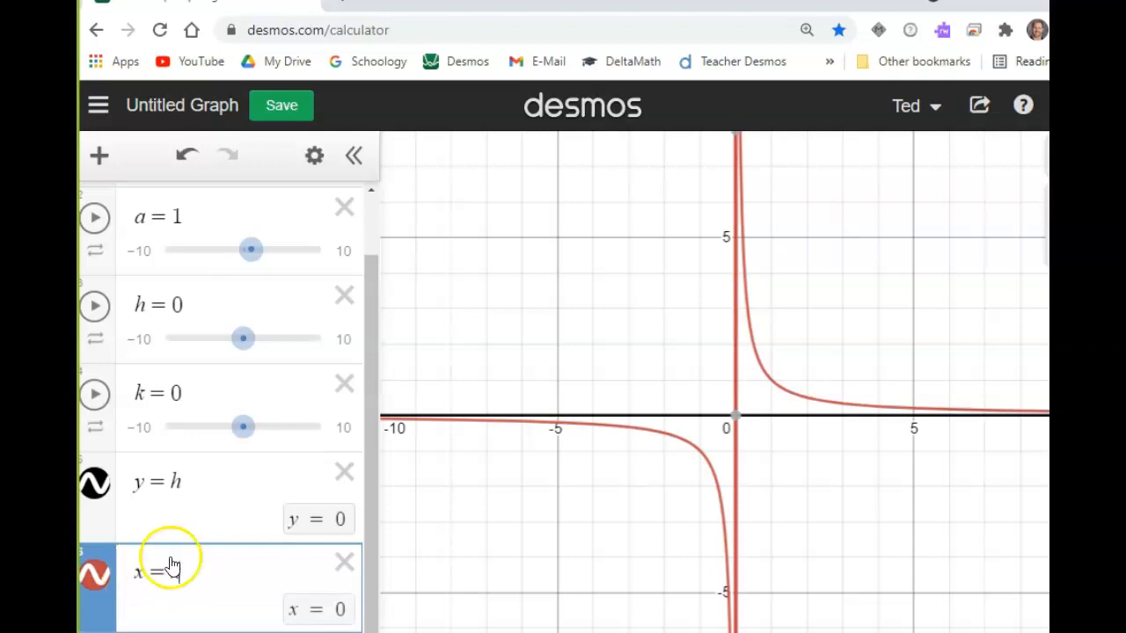
- Style both asymptote lines as dotted, colouring y = h orange and x = k purple
left_click(314, 156)
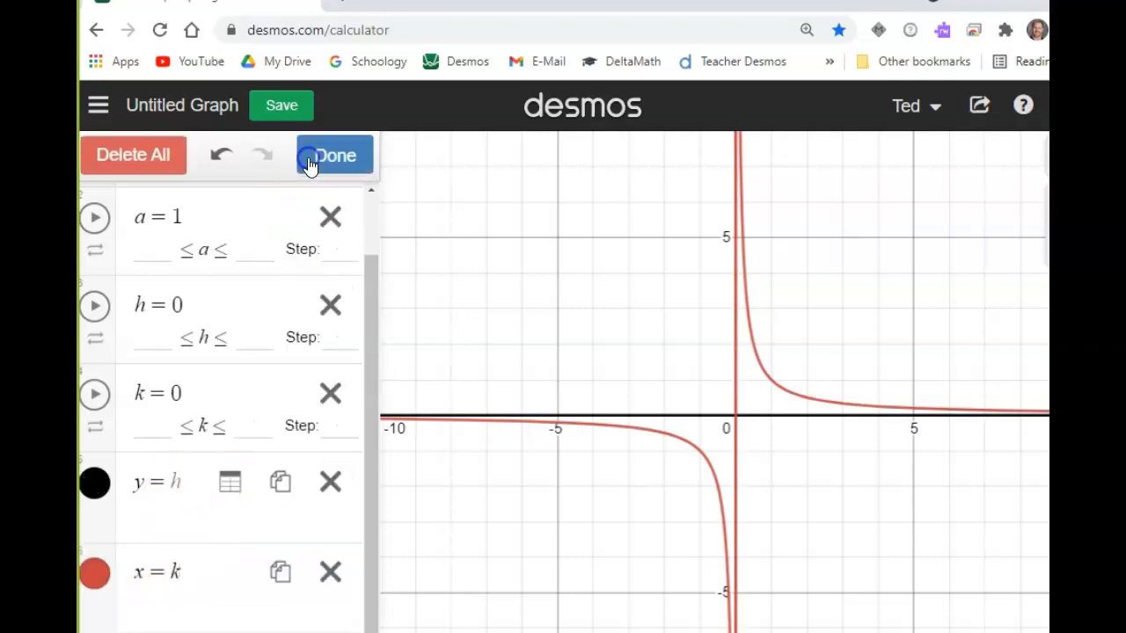
left_click(104, 491)
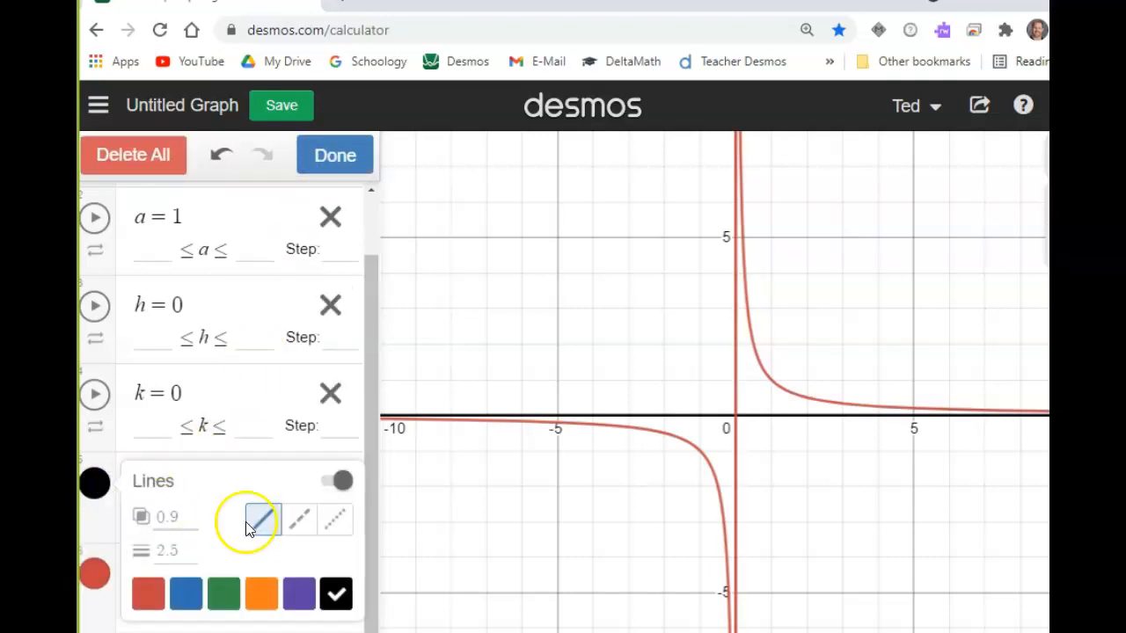
left_click(327, 519)
left_click(260, 592)
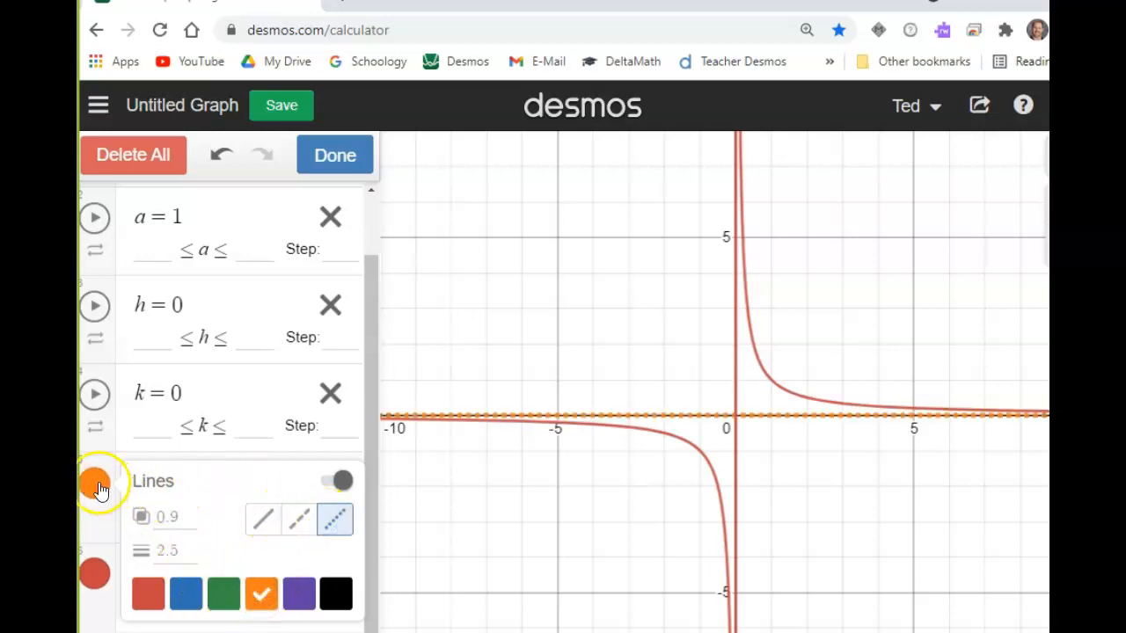
left_click(97, 573)
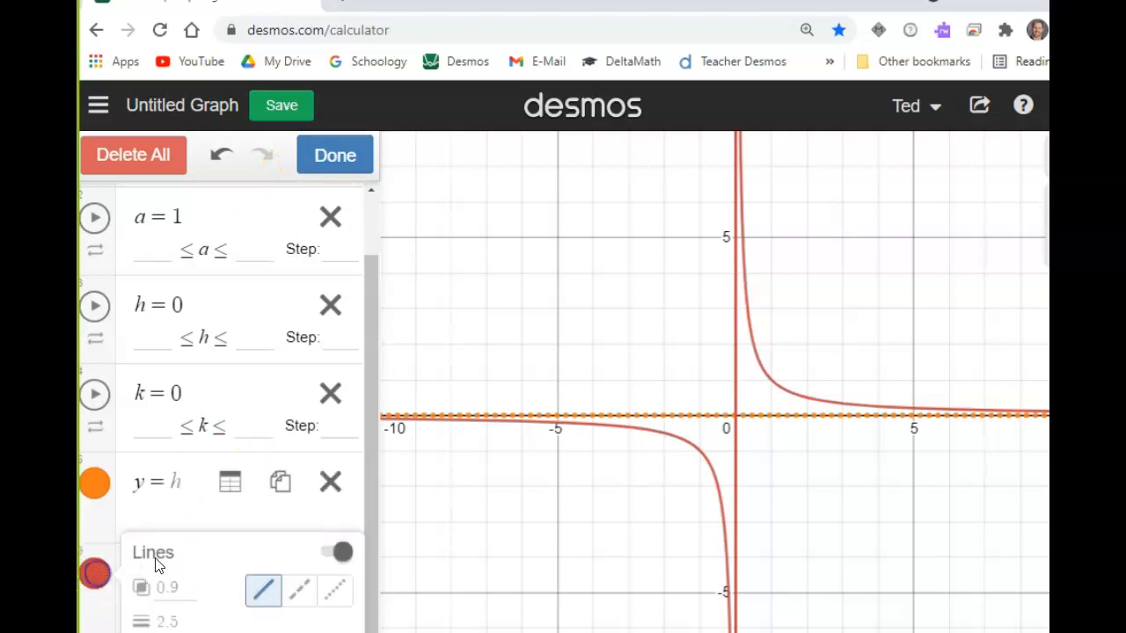
left_click(331, 590)
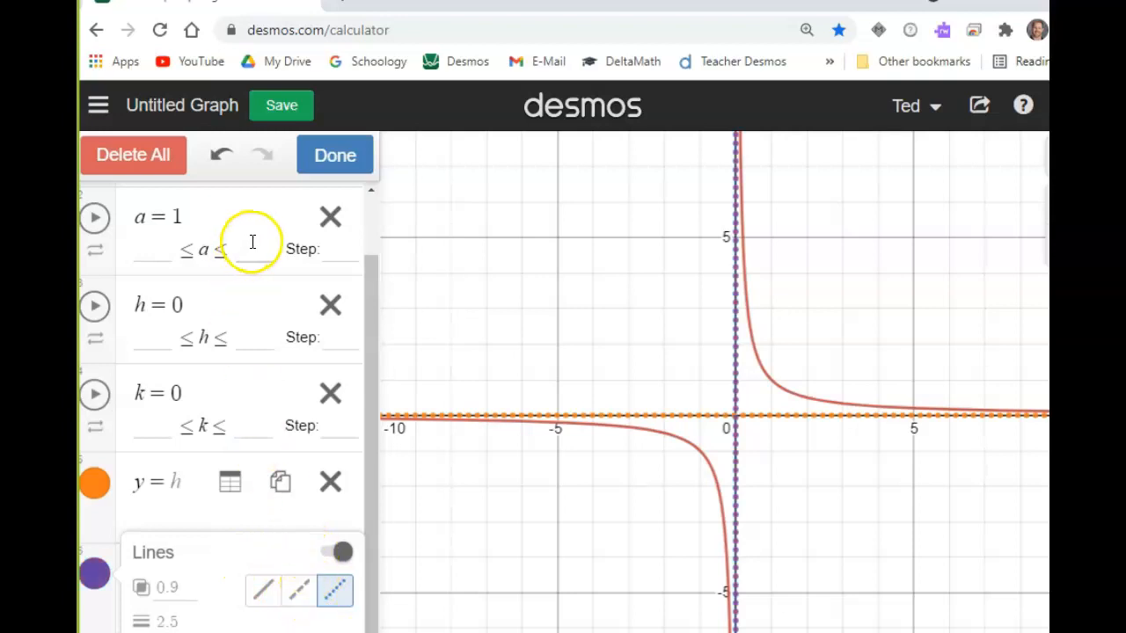
left_click(325, 165)
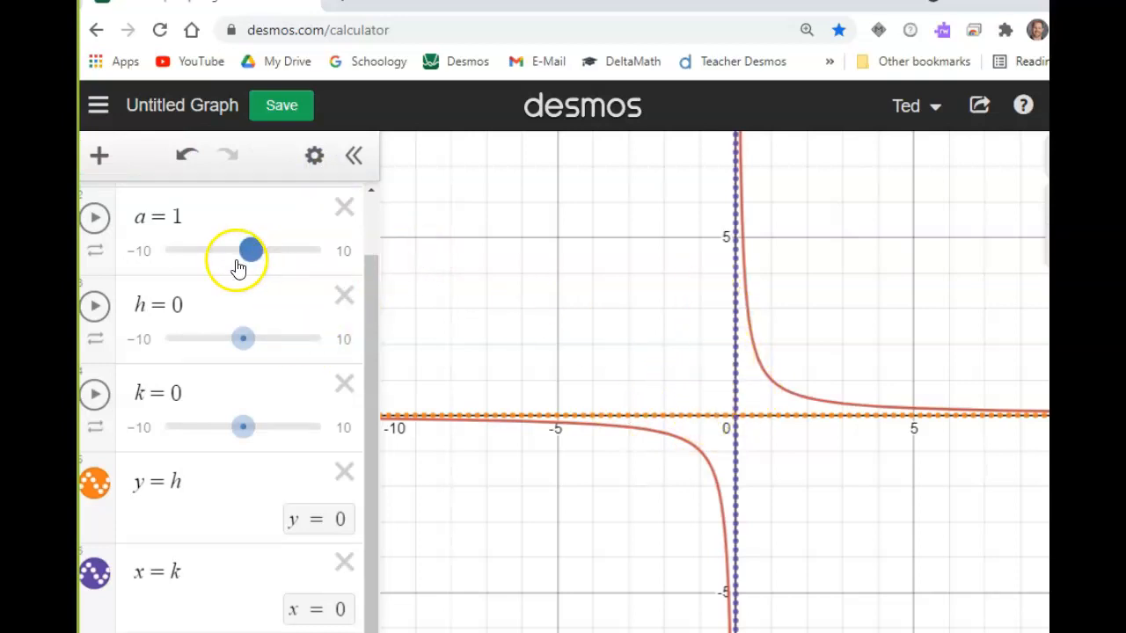
- Vary parameter a through 3, 6.6, 0.4, −1 and −8 to compare the curves, and finish with a = 4
left_click_drag(248, 253, 280, 260)
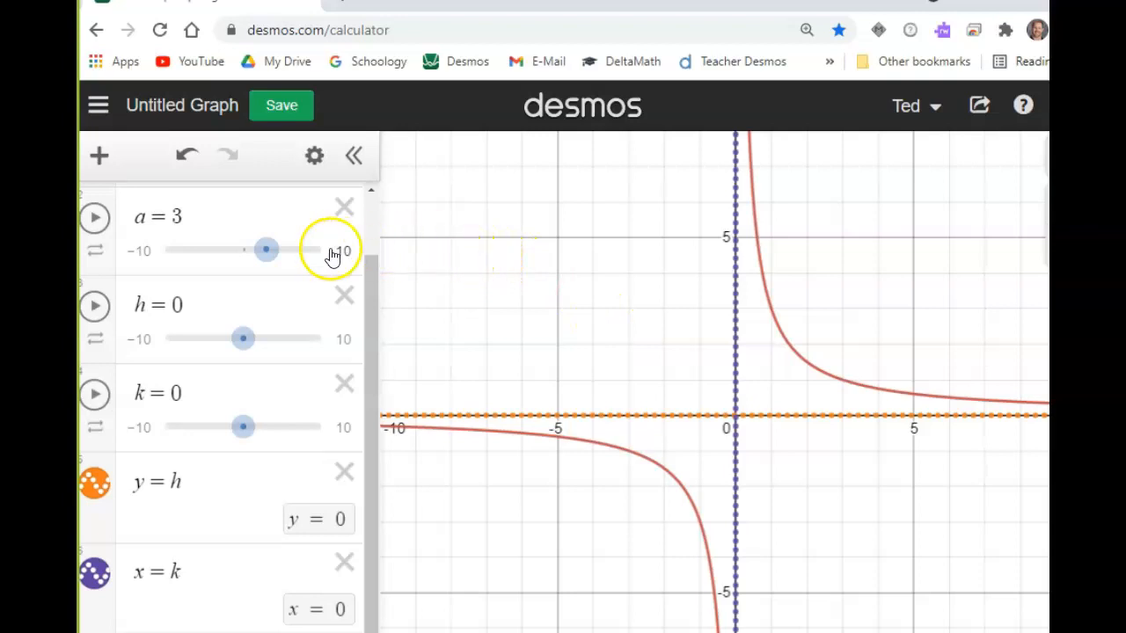
left_click_drag(274, 254, 305, 255)
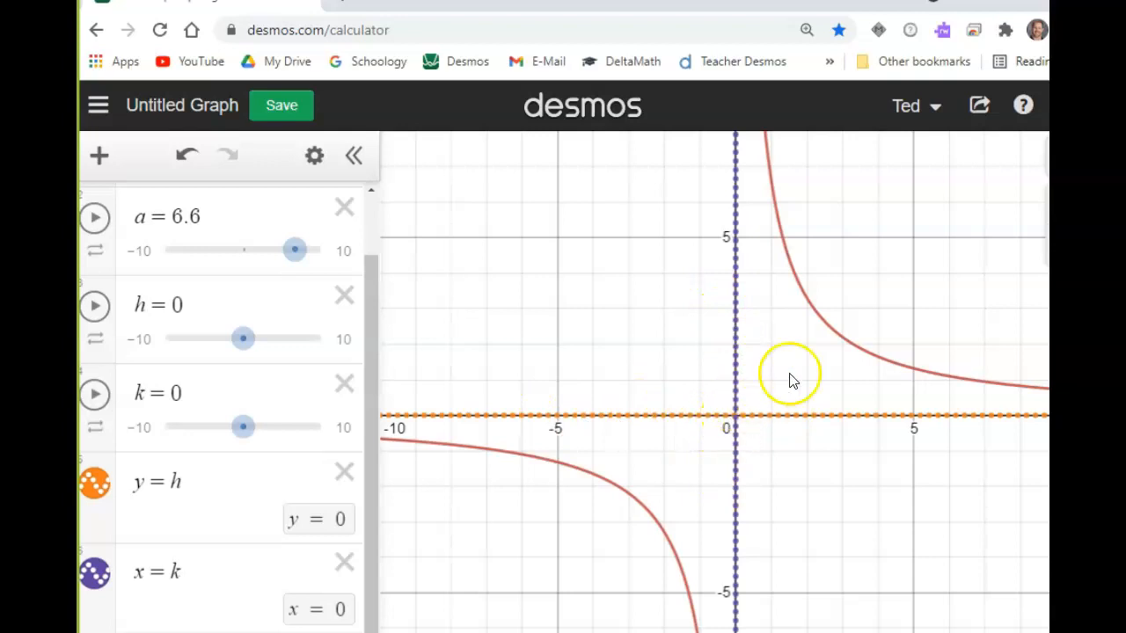
left_click_drag(295, 250, 246, 257)
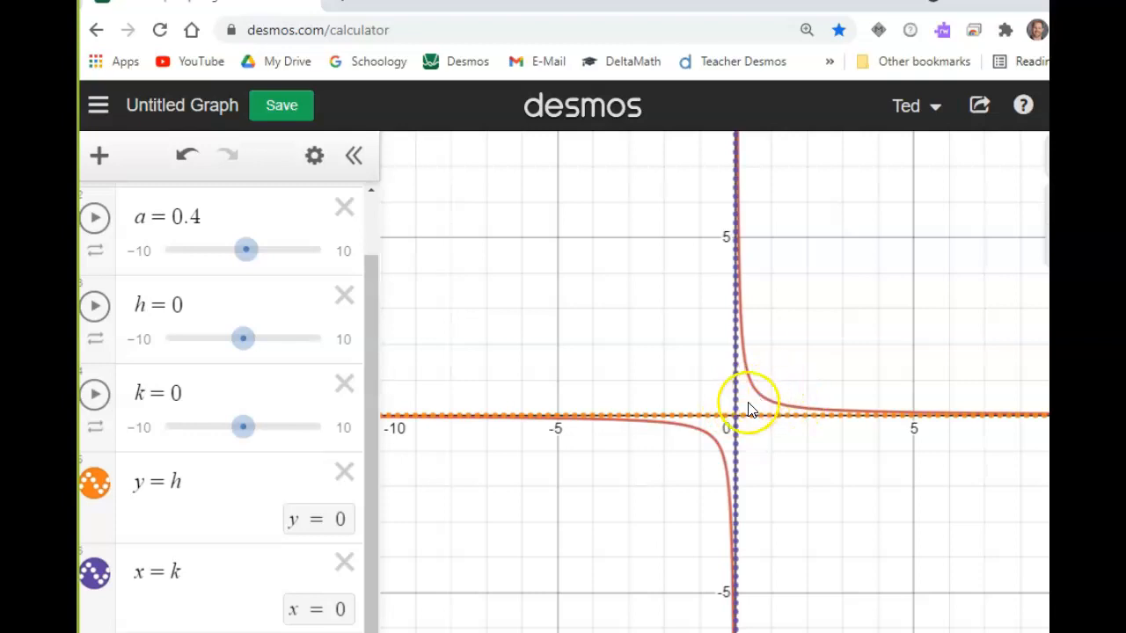
left_click_drag(246, 260, 234, 259)
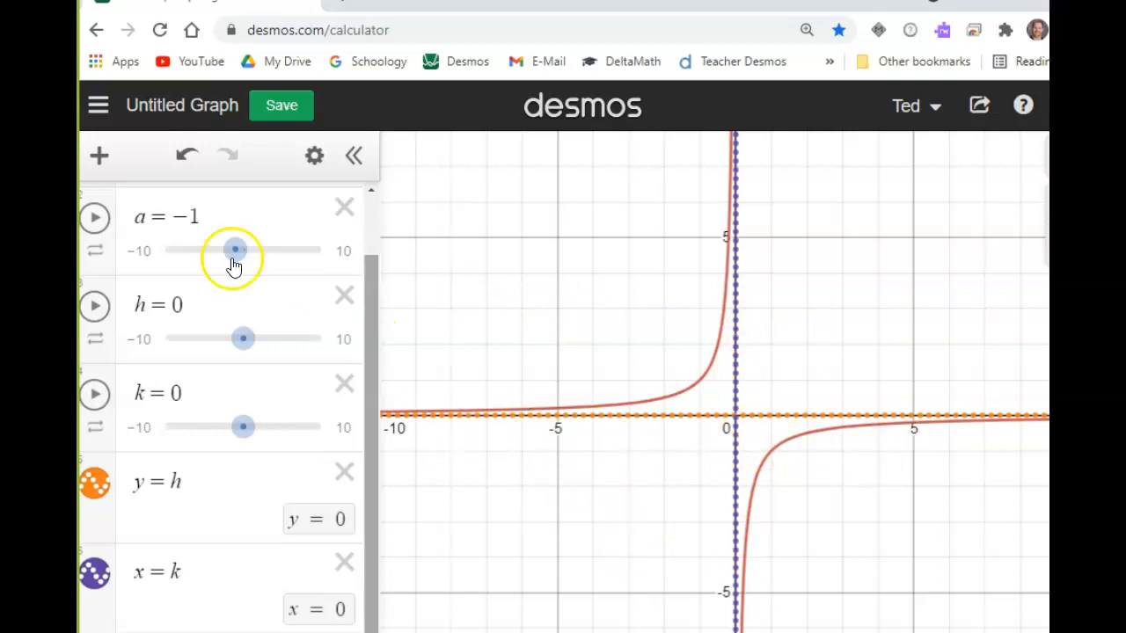
left_click_drag(232, 258, 202, 253)
left_click_drag(194, 251, 180, 251)
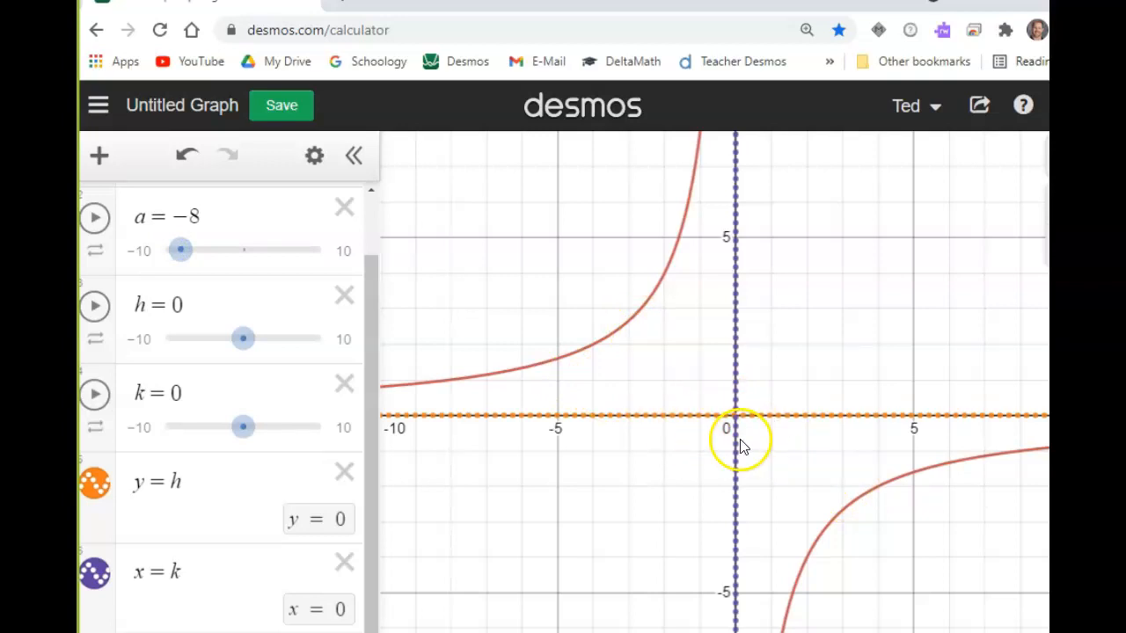
left_click_drag(180, 251, 275, 256)
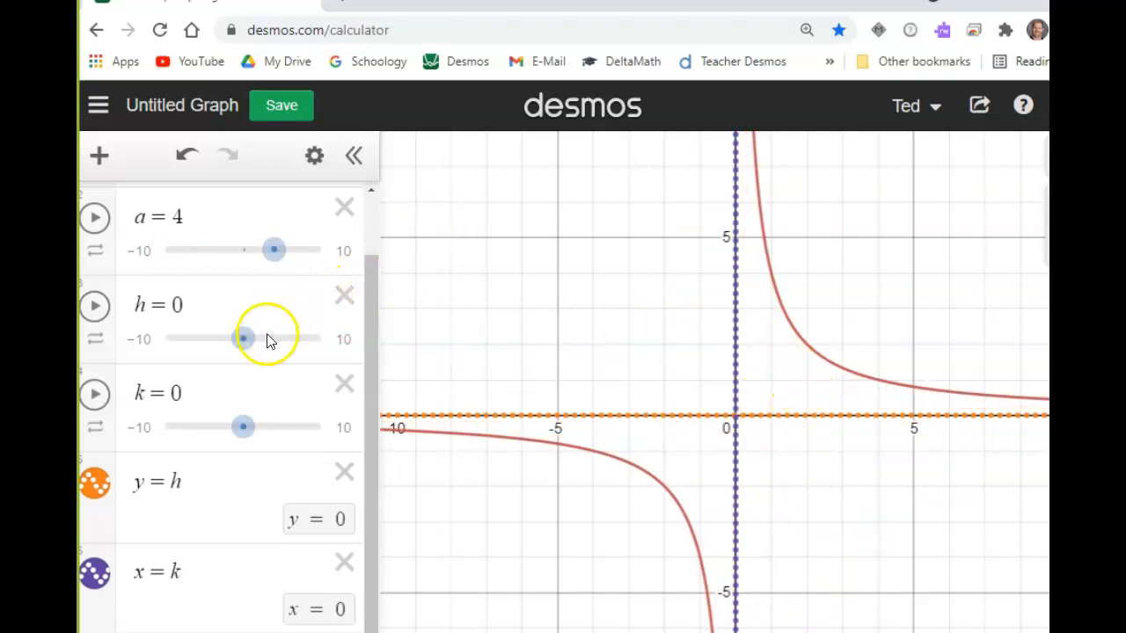
left_click_drag(251, 343, 252, 343)
scroll(253, 343, "up", 2)
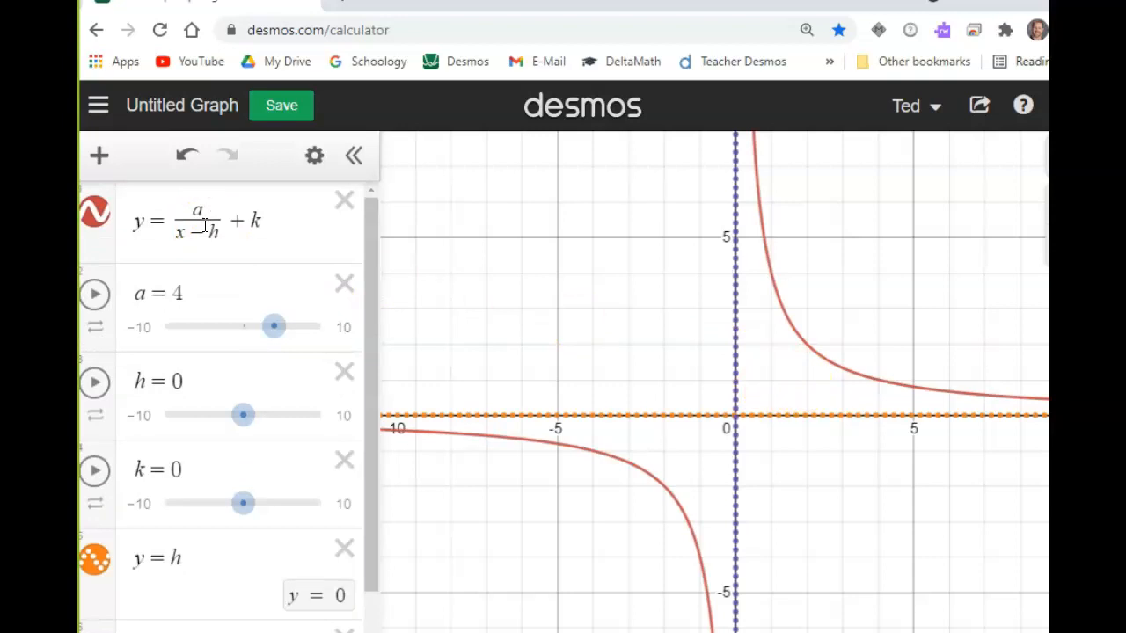
mouse_move(240, 424)
left_mouse_down()
mouse_move(273, 418)
mouse_move(239, 419)
left_mouse_up()
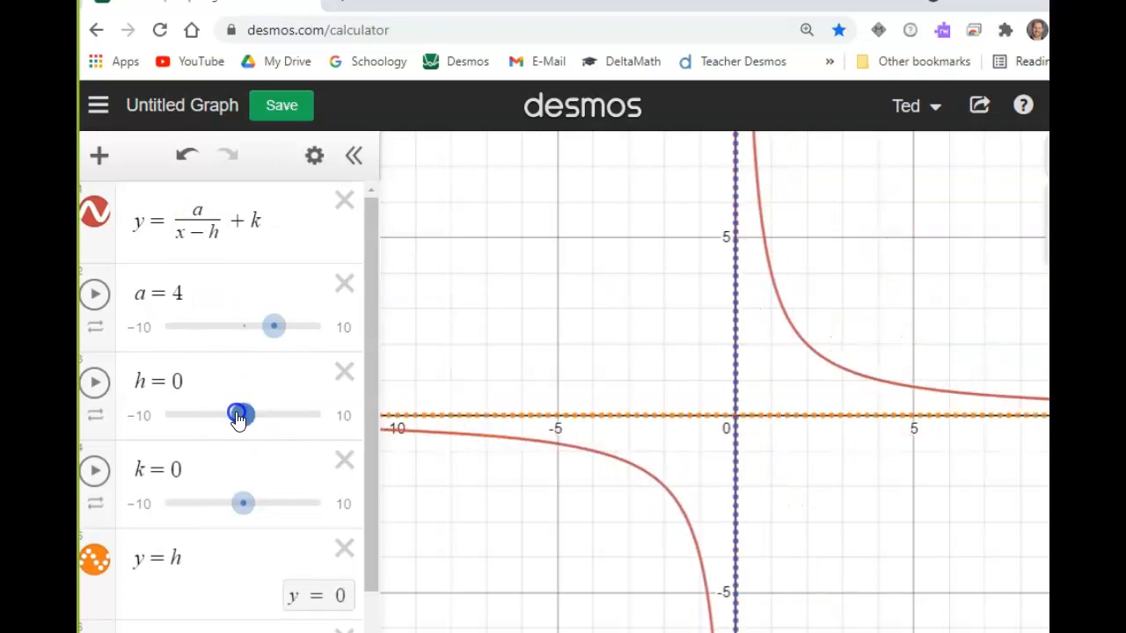
- Correct the asymptote equations so the orange line reads x = h and the purple line reads y = k
scroll(157, 453, "down", 2)
left_click(132, 445)
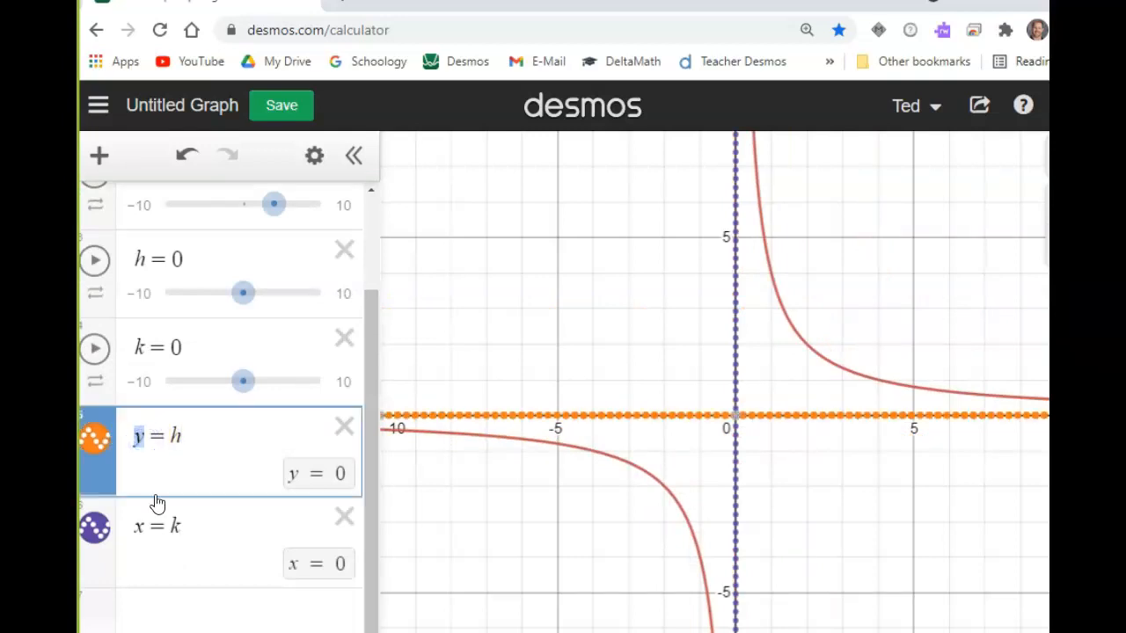
type("x")
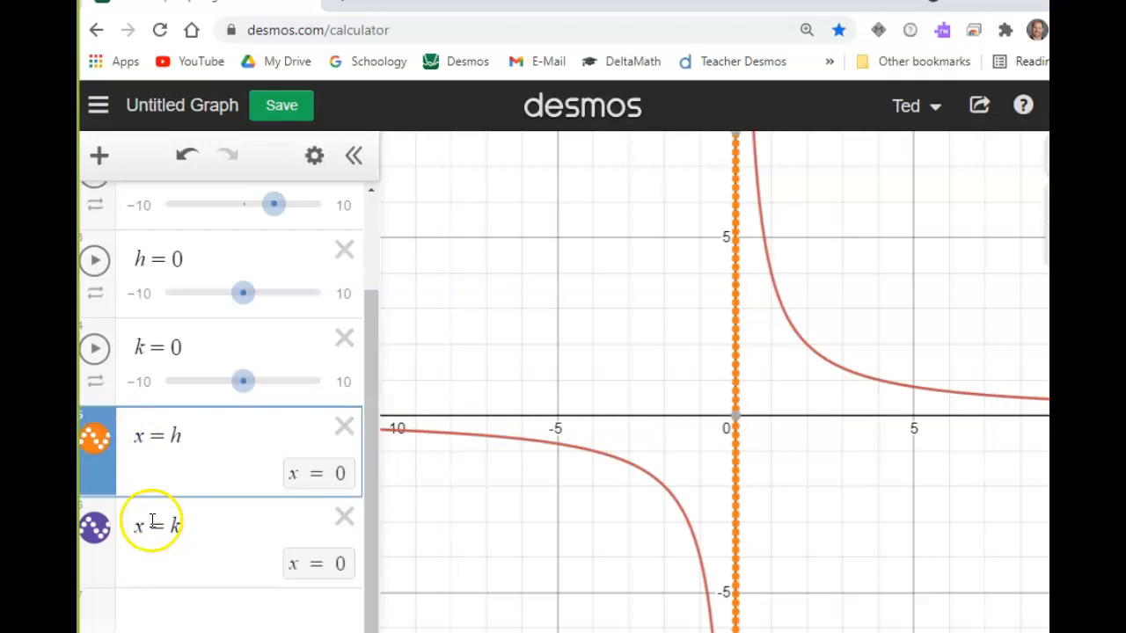
left_click(134, 525)
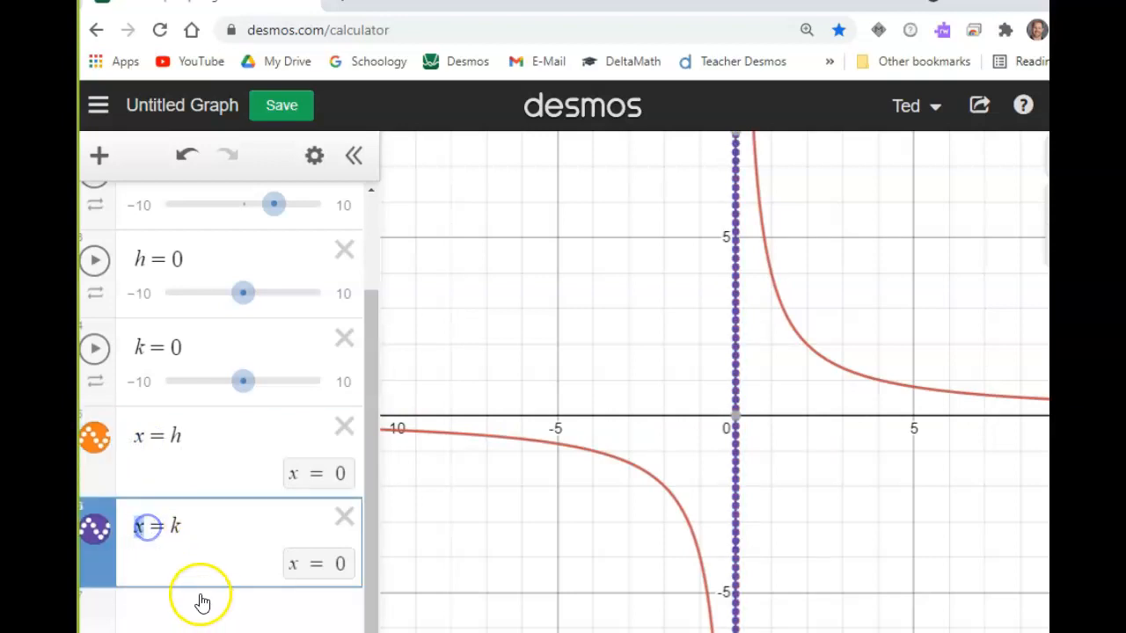
type("y")
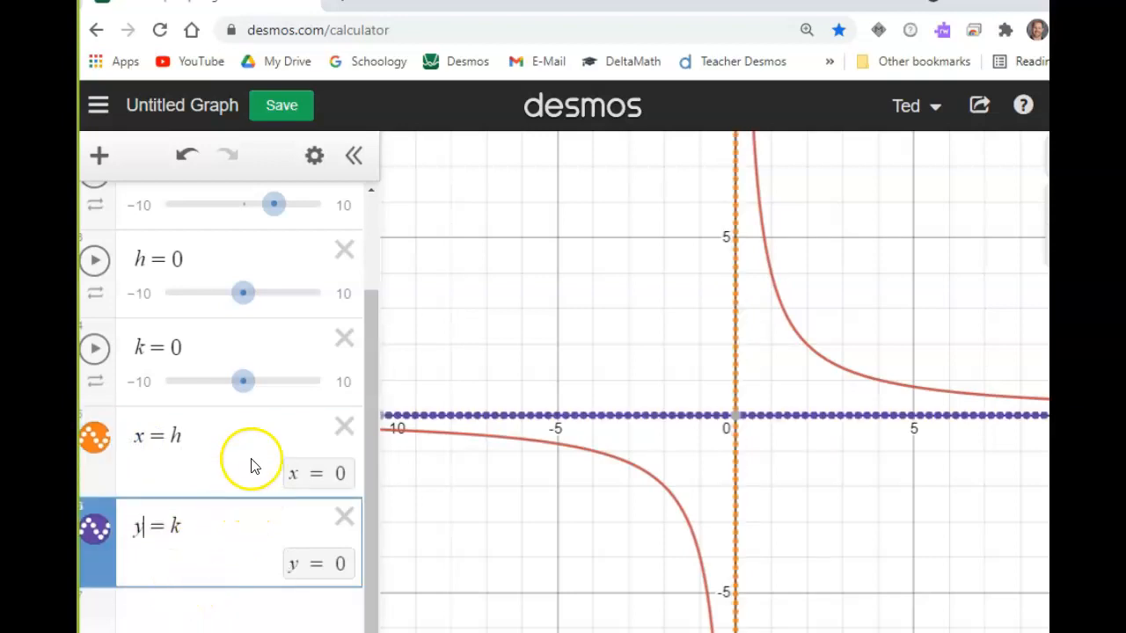
- Shift the curve and its vertical asymptote horizontally by changing h to 0.7, 2 and finally −5
mouse_move(243, 293)
left_mouse_down()
mouse_move(221, 302)
mouse_move(264, 314)
mouse_move(246, 309)
left_mouse_up()
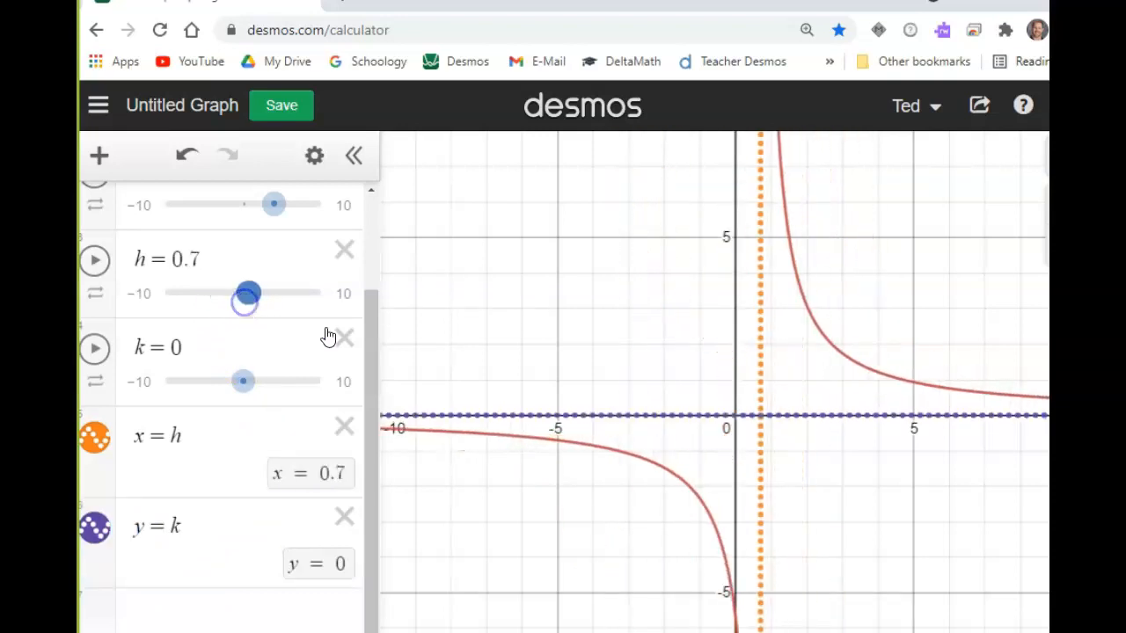
scroll(822, 484, "down", 3)
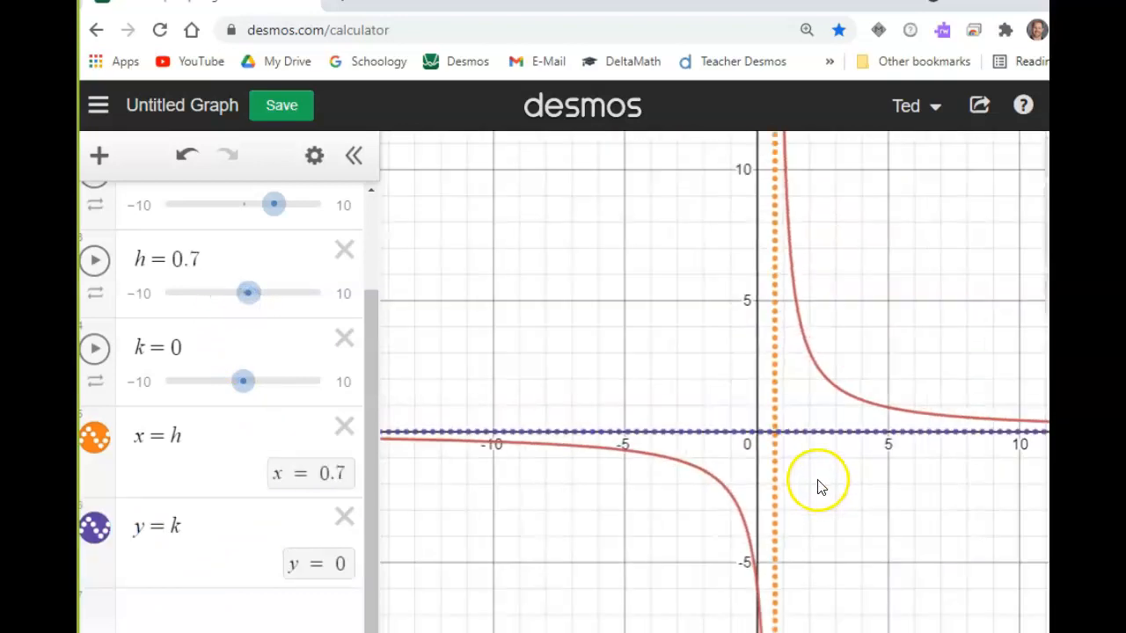
scroll(299, 282, "up", 3)
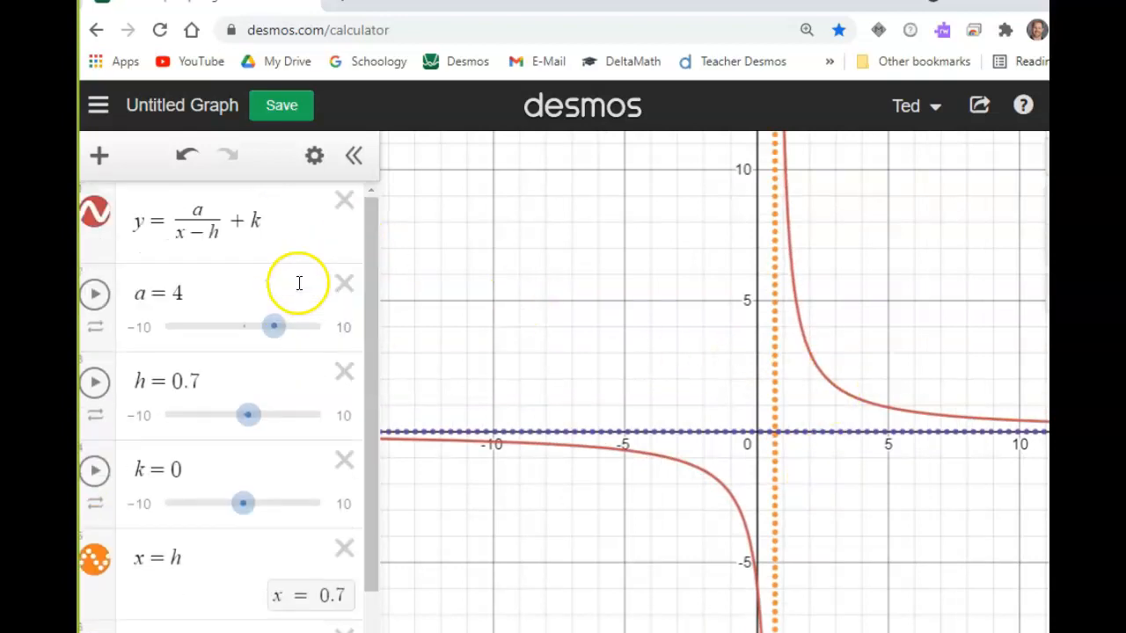
left_click_drag(246, 415, 249, 428)
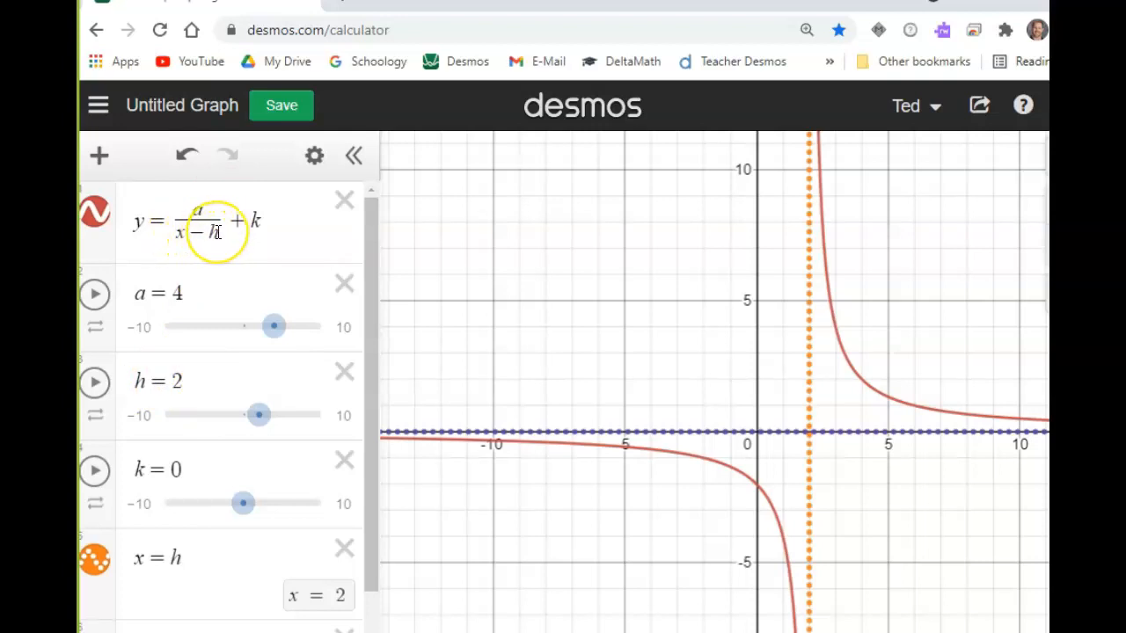
left_click_drag(259, 415, 203, 411)
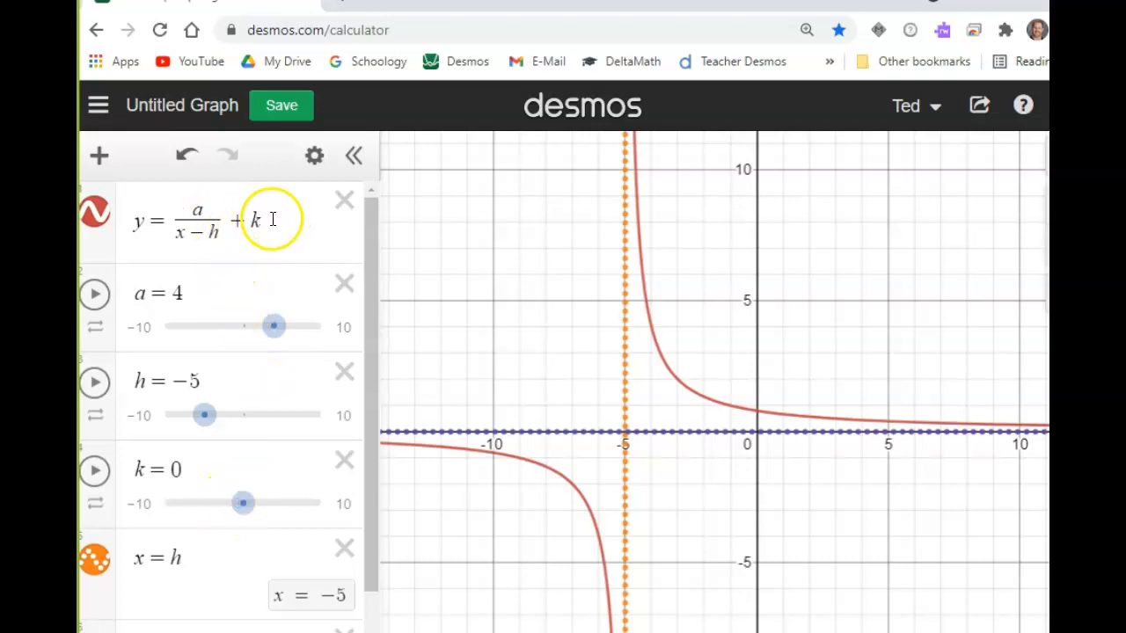
- Shift the curve and its horizontal asymptote vertically by changing k to 4.8 and finally 0.1
left_click_drag(248, 508, 284, 505)
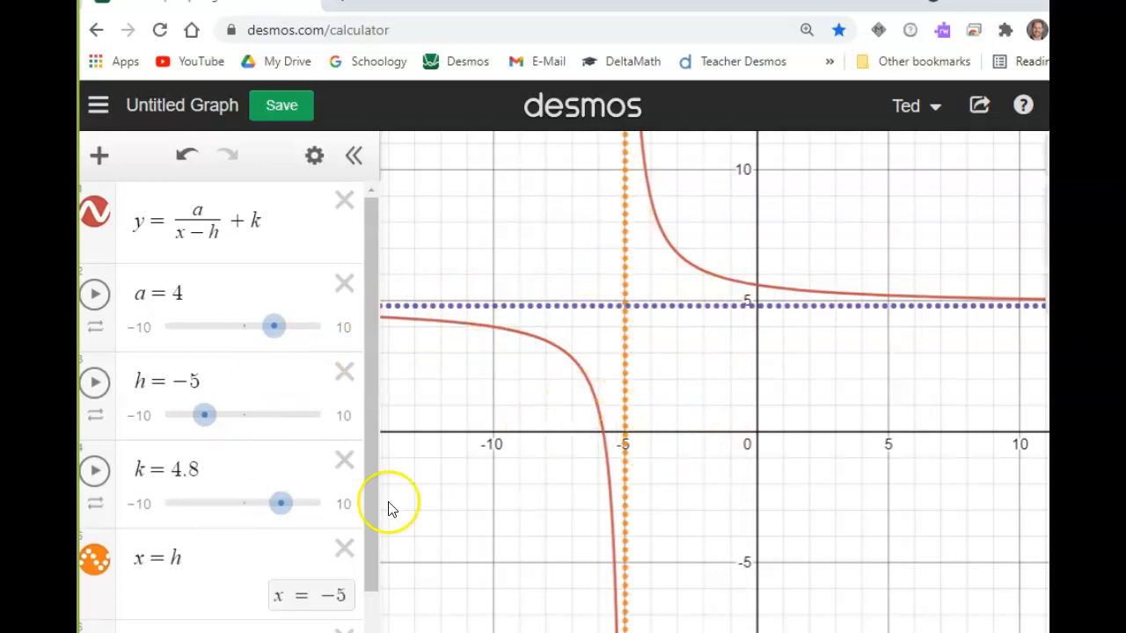
left_click_drag(279, 501, 249, 504)
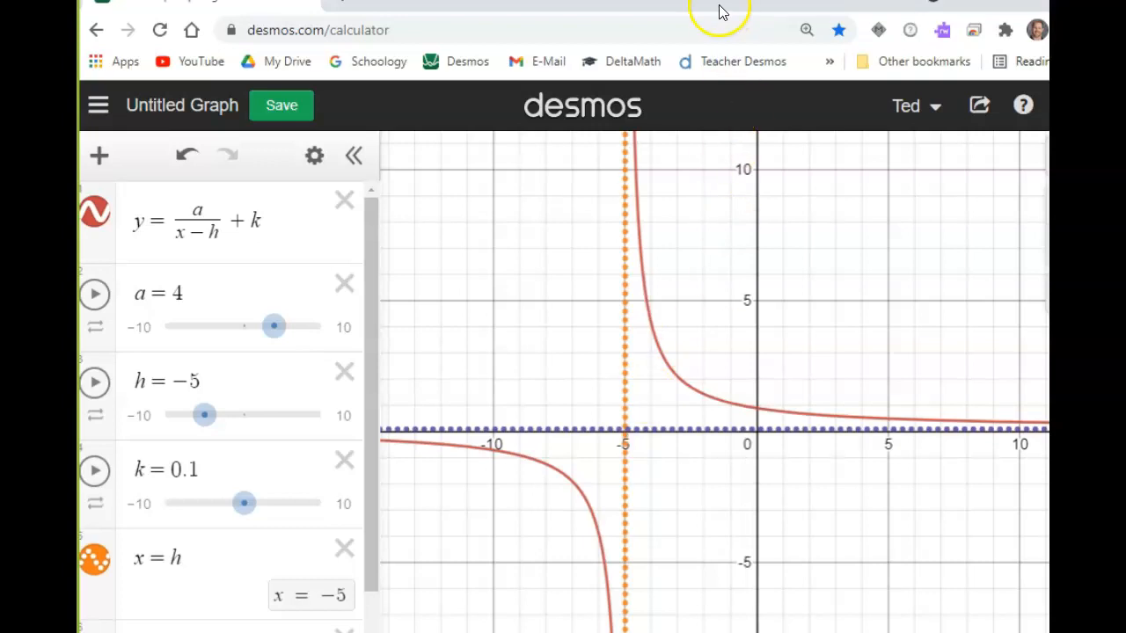
- Switch to the lesson slides and go past the homework and sketching pages to the Desmos Activity Recap
left_click_drag(717, 11, 0, 140)
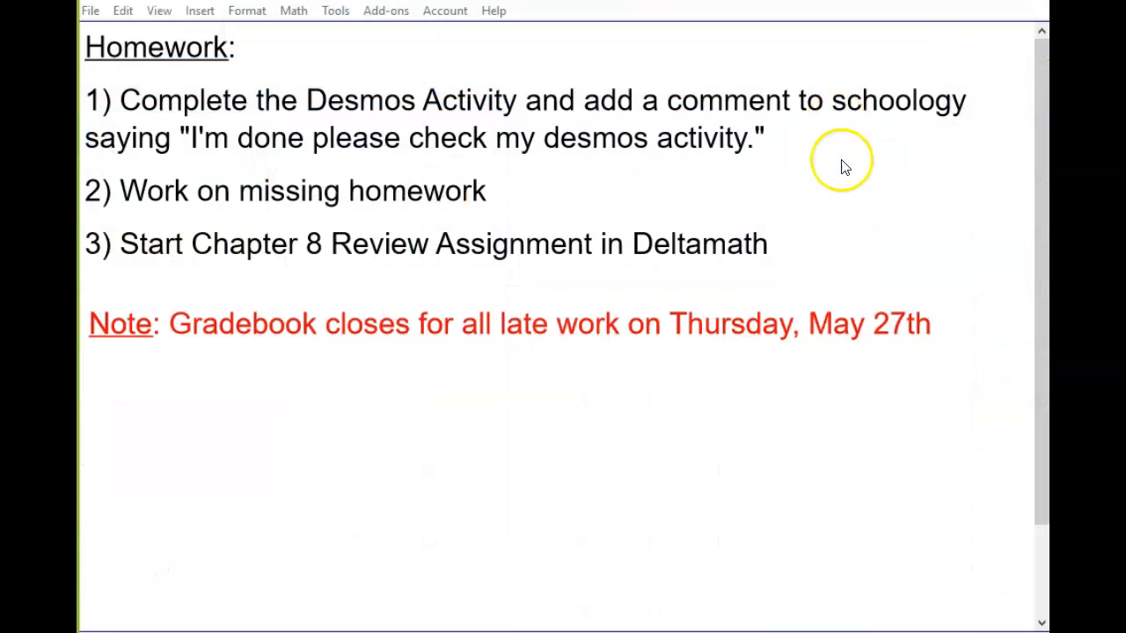
key("Page_Down")
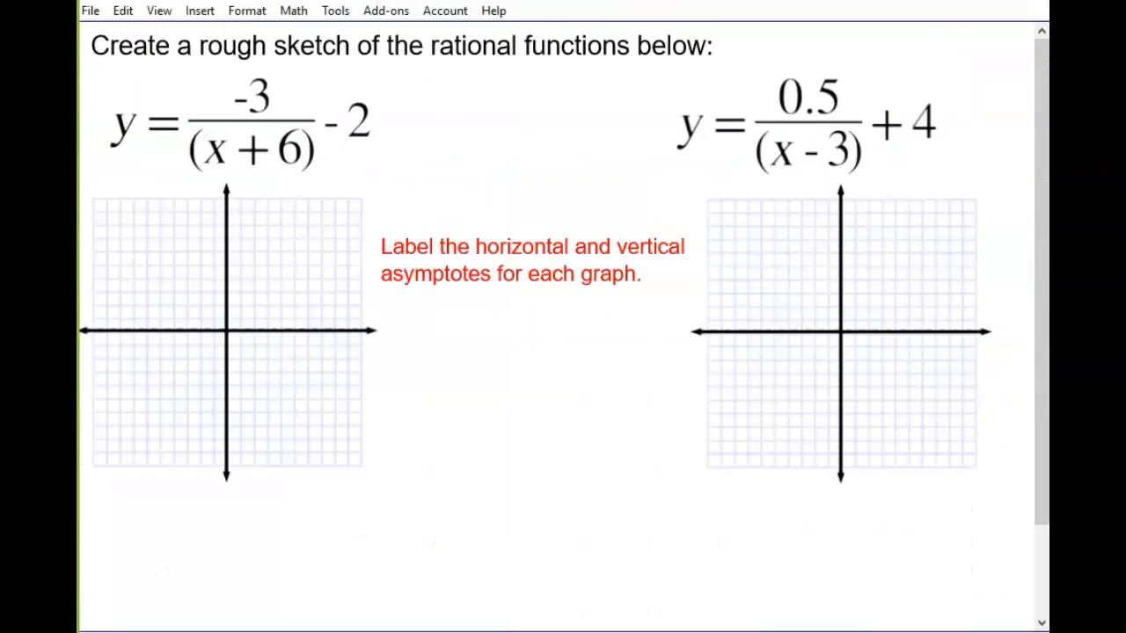
key("Page_Down")
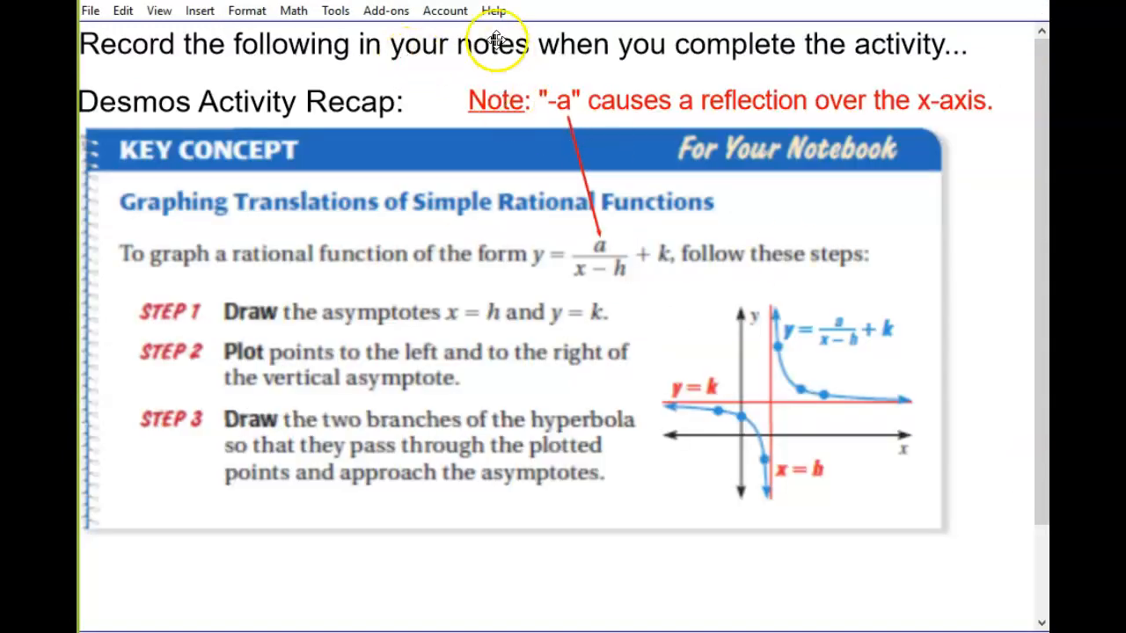